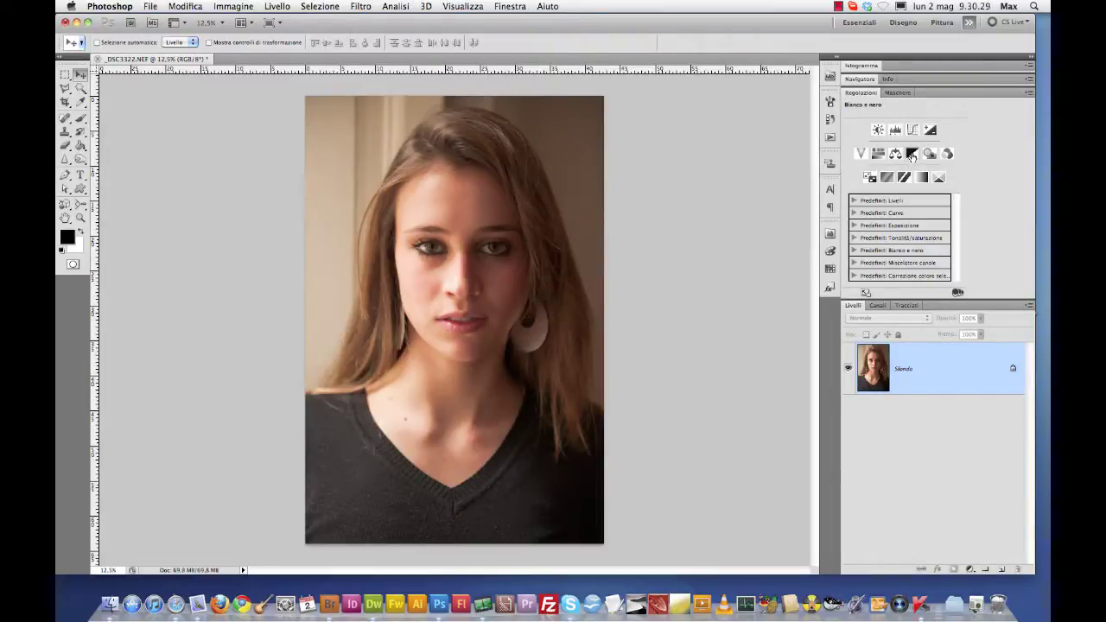
# Step: Add a Black & White adjustment layer with default channel values 40, 60, 40, 60, 20, 80
pyautogui.click(911, 155)
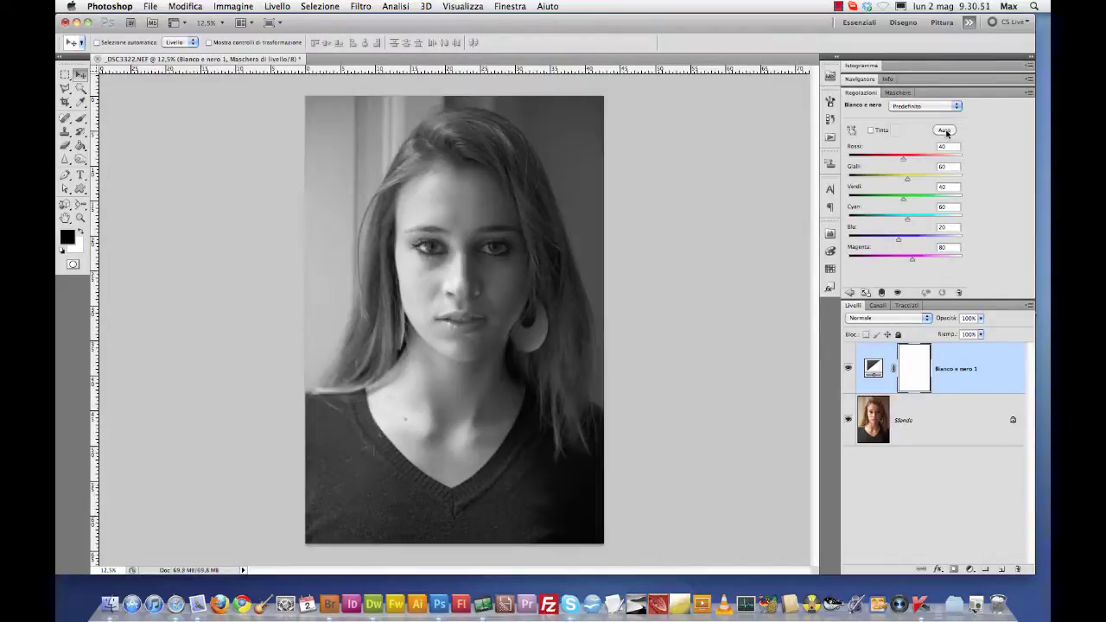
# Step: Auto-set the mix to Rossi 31, Gialli 65, Verdi 21, Ciani 44, Blu 14, Magenta 56
pyautogui.click(945, 131)
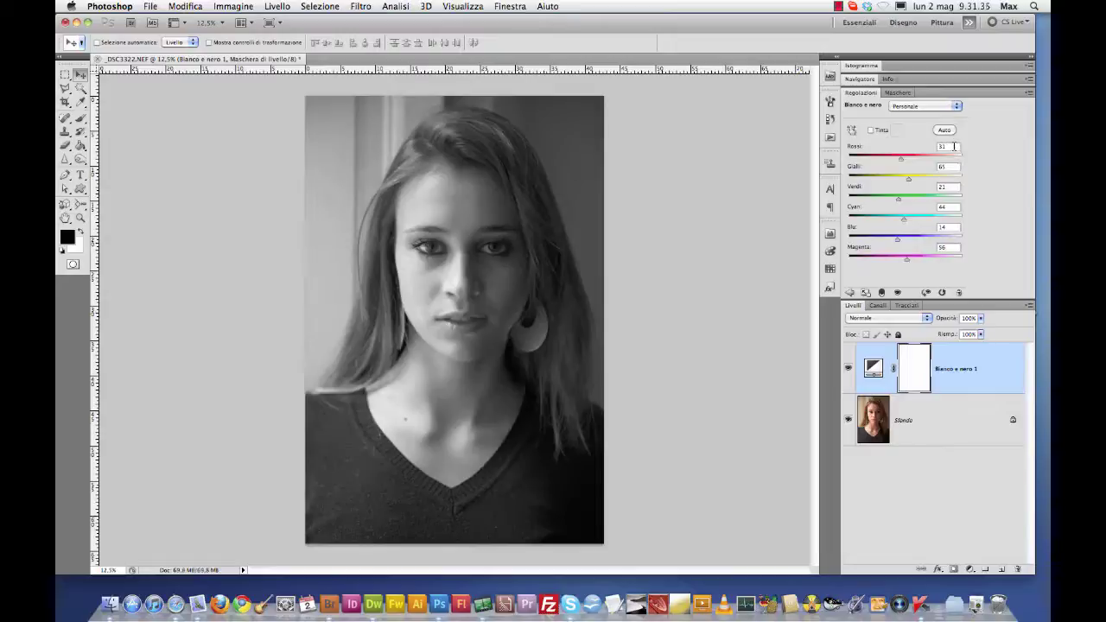
# Step: Set the Rossi channel to 50 and the Gialli channel to 100
pyautogui.click(941, 147)
pyautogui.write('5')
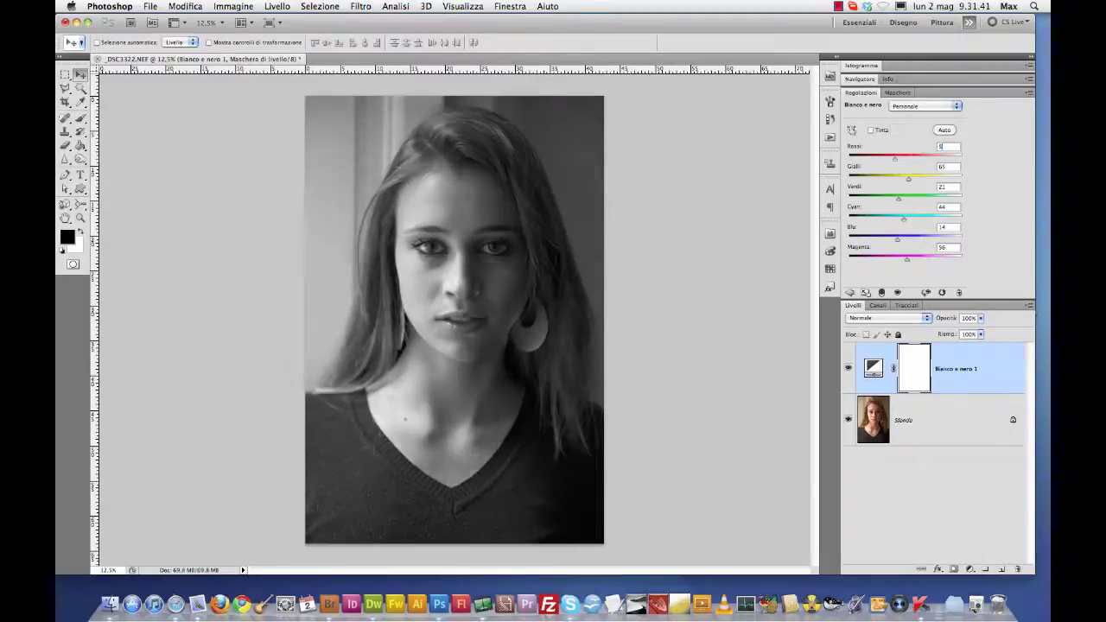
pyautogui.write('0')
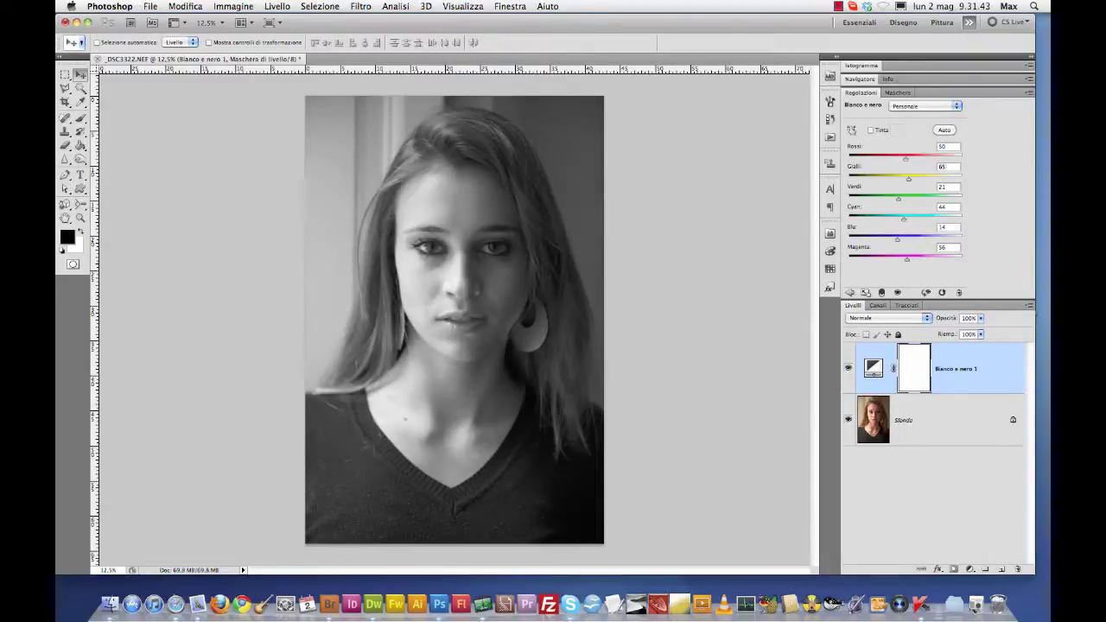
pyautogui.write('100')
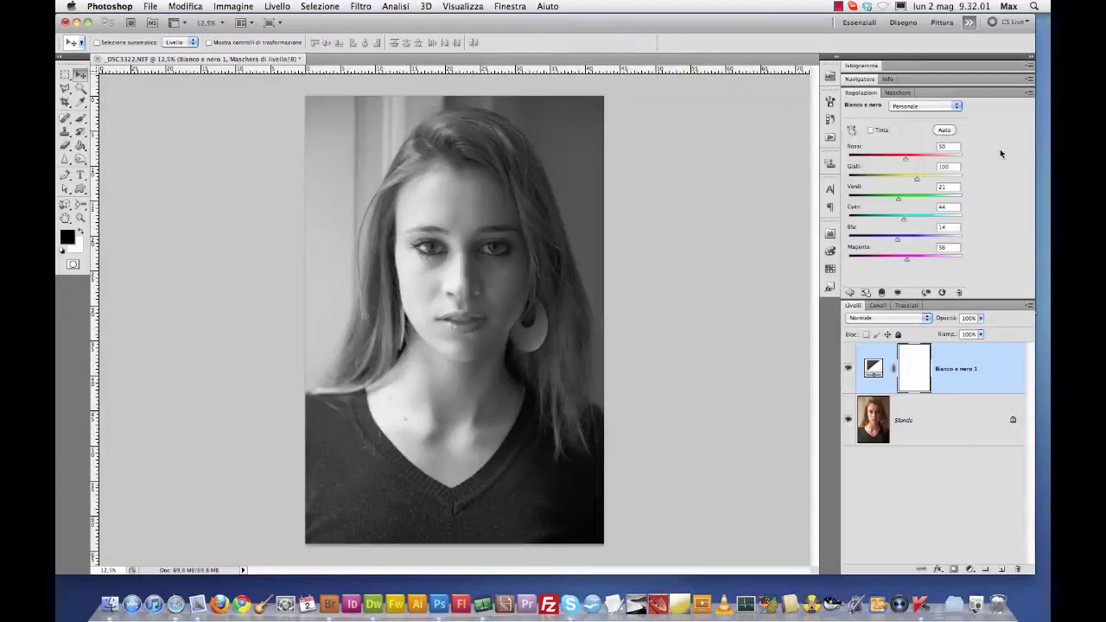
# Step: Save the Black & White settings as a preset named 'Ritratto.blw'
pyautogui.click(1027, 93)
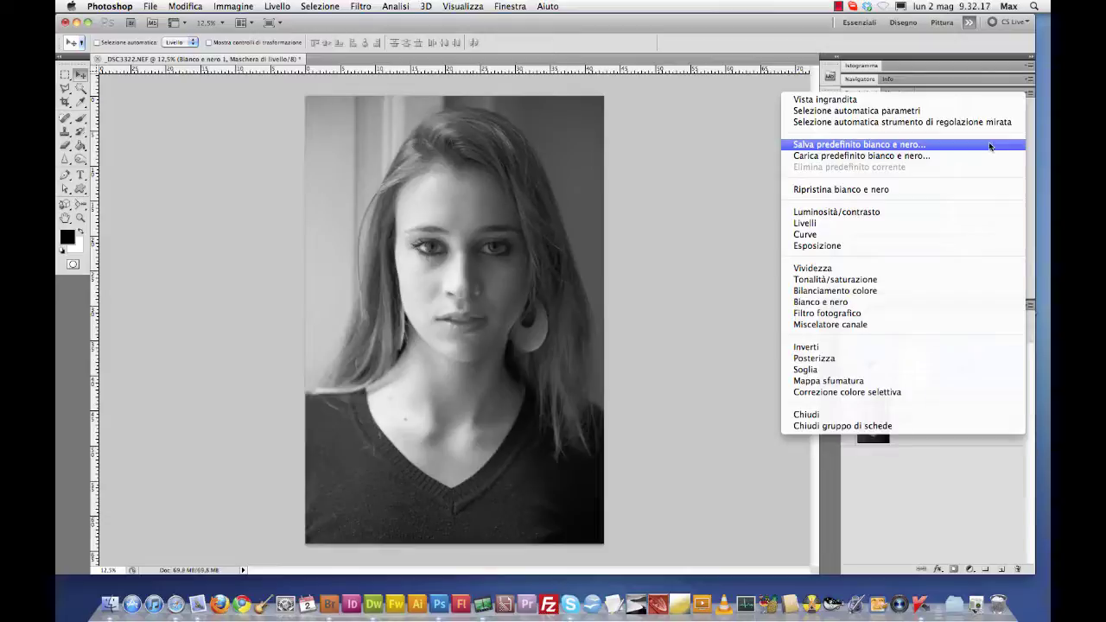
pyautogui.click(988, 146)
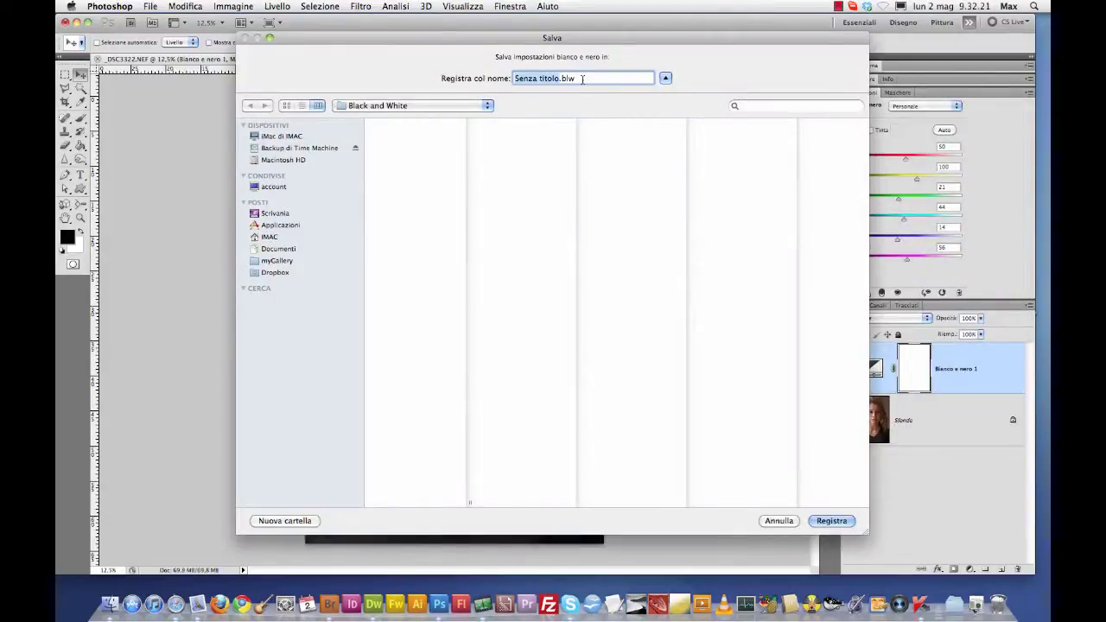
pyautogui.write('Ritratt')
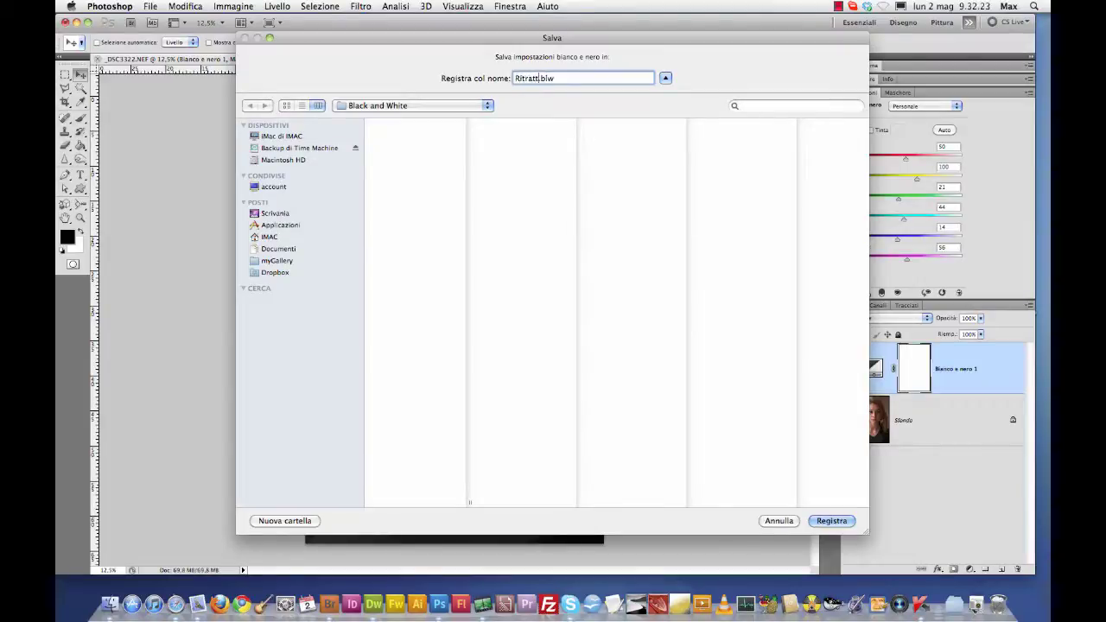
pyautogui.write('o')
pyautogui.click(830, 521)
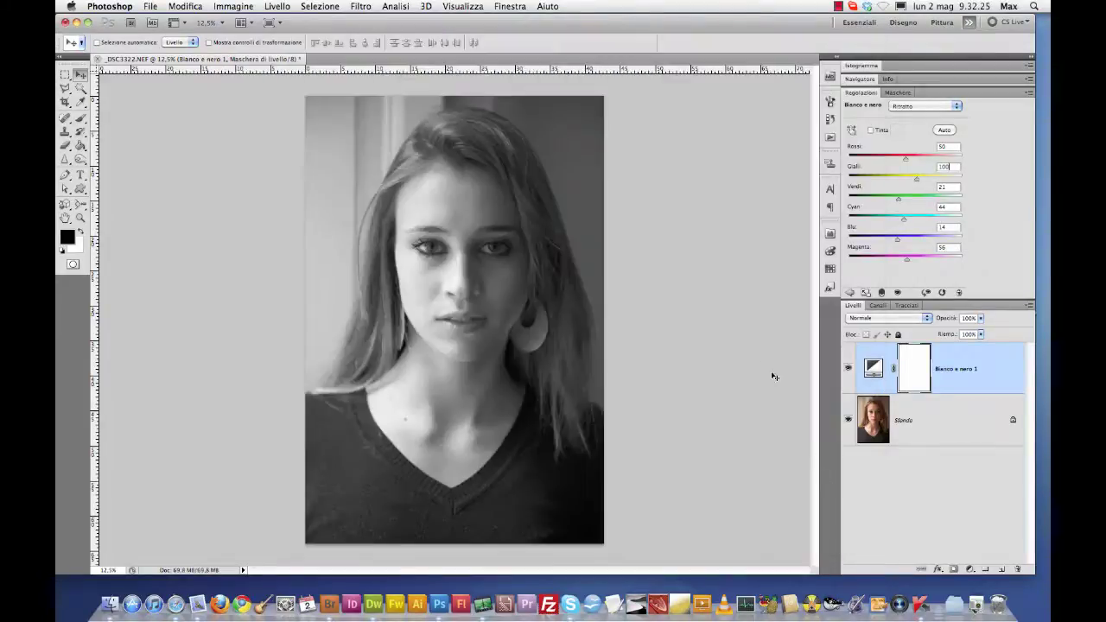
pyautogui.click(957, 107)
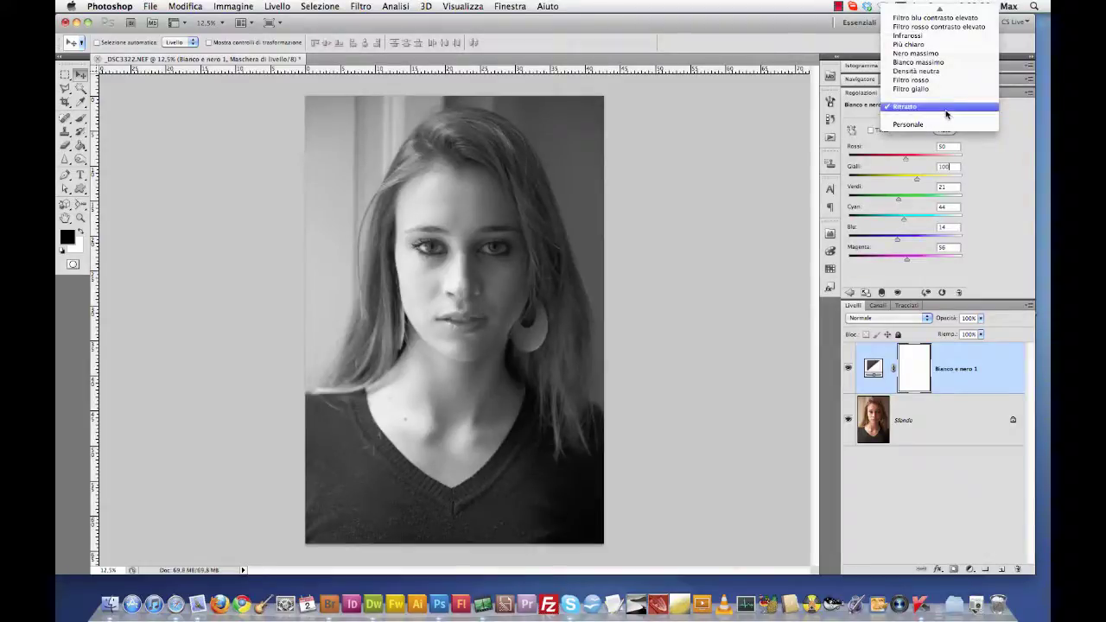
pyautogui.click(1024, 146)
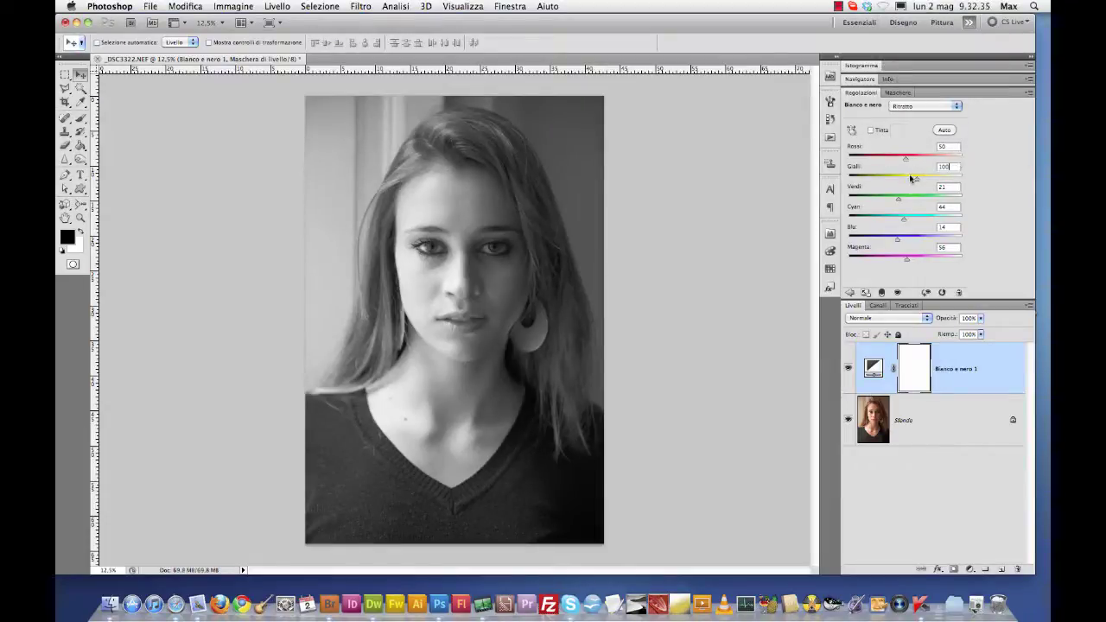